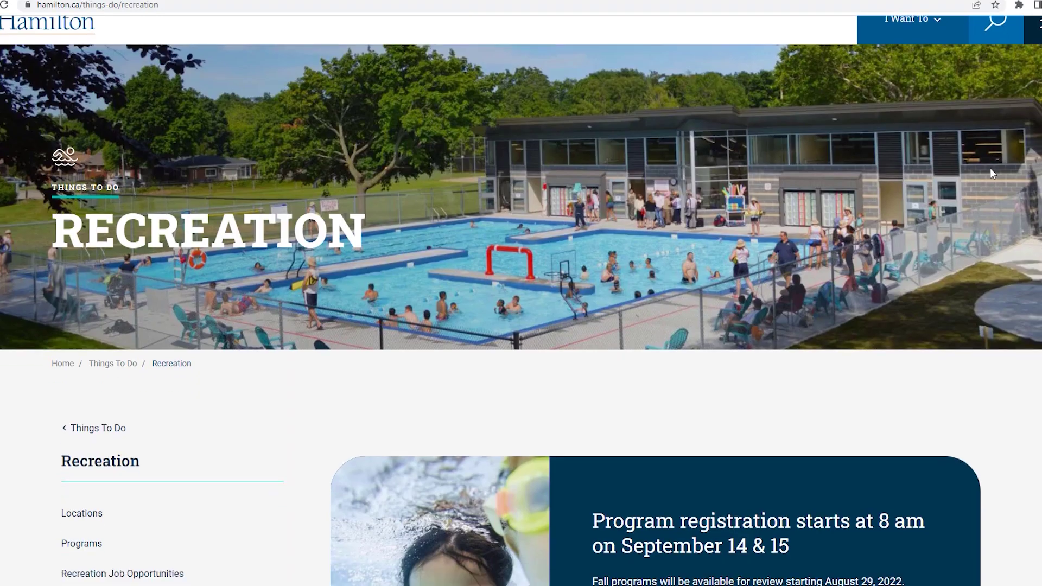
# Step: Scroll down the Recreation page to find when program registration starts
pyautogui.scroll(-3, 990, 174)
pyautogui.scroll(-3, 990, 174)
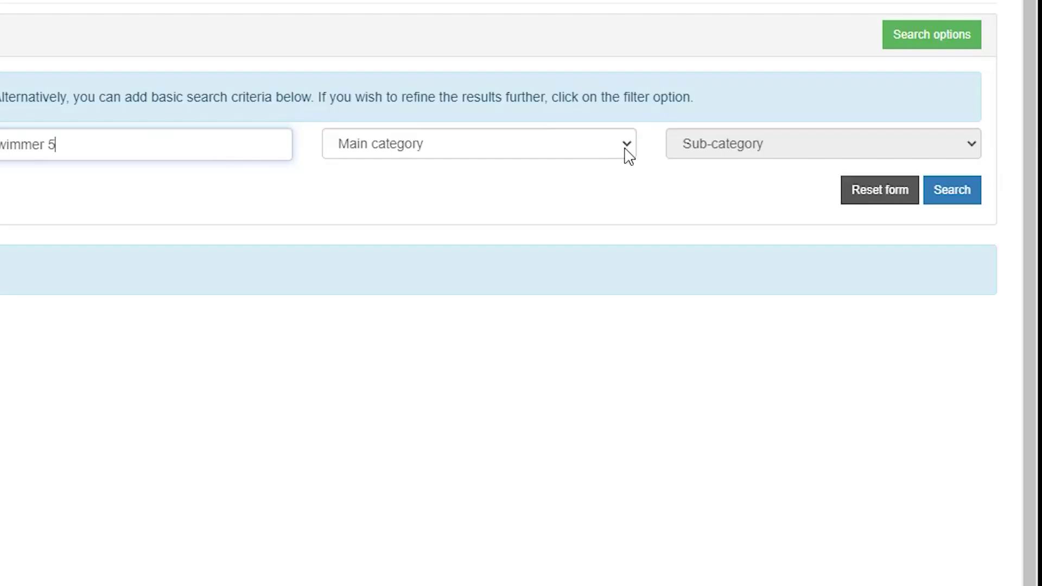
# Step: Try filtering by Swim Lessons with the Child 6-12 sub-category, then clear both filters
pyautogui.click(623, 153)
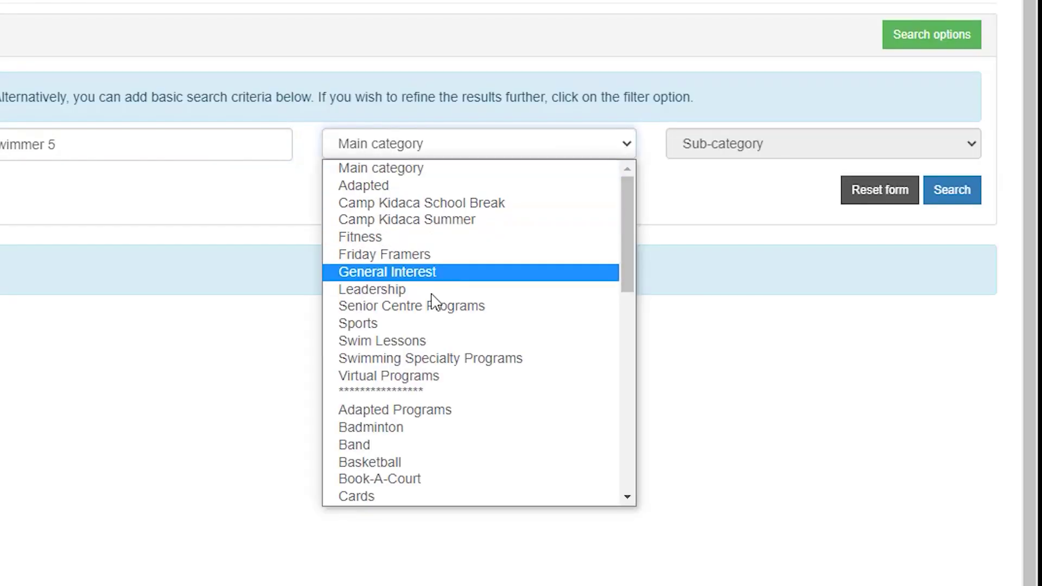
pyautogui.click(418, 341)
pyautogui.click(973, 158)
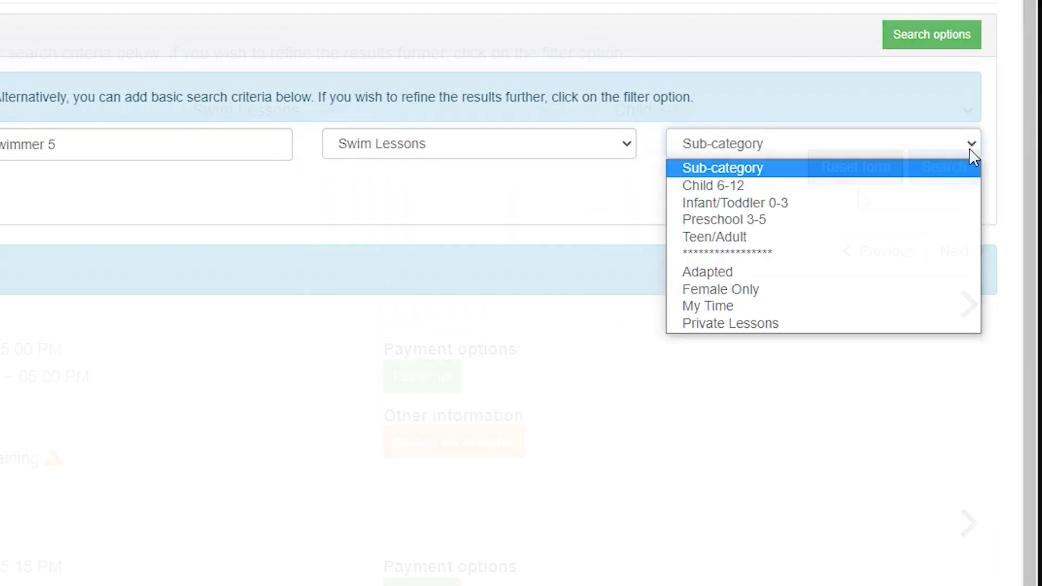
pyautogui.click(700, 184)
pyautogui.click(879, 195)
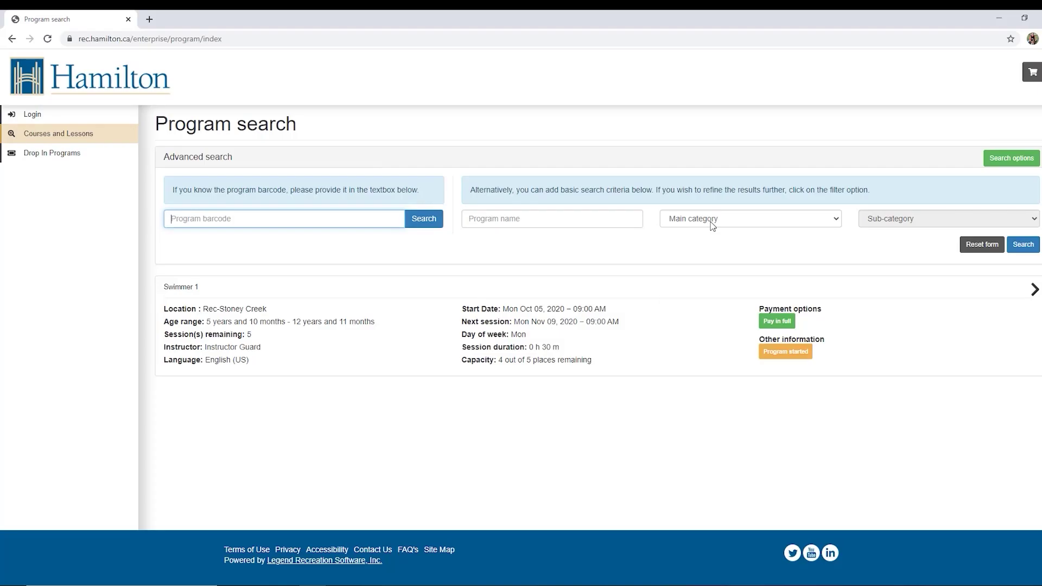
# Step: Filter the program search to Swim Lessons, 3-5 yrs Preschool
pyautogui.click(284, 119)
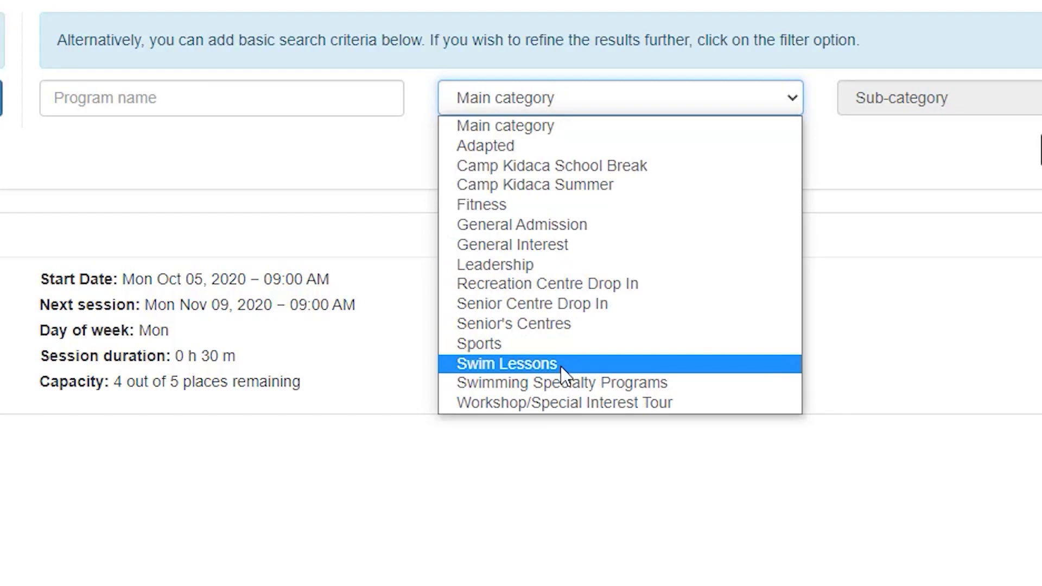
pyautogui.click(562, 364)
pyautogui.click(882, 97)
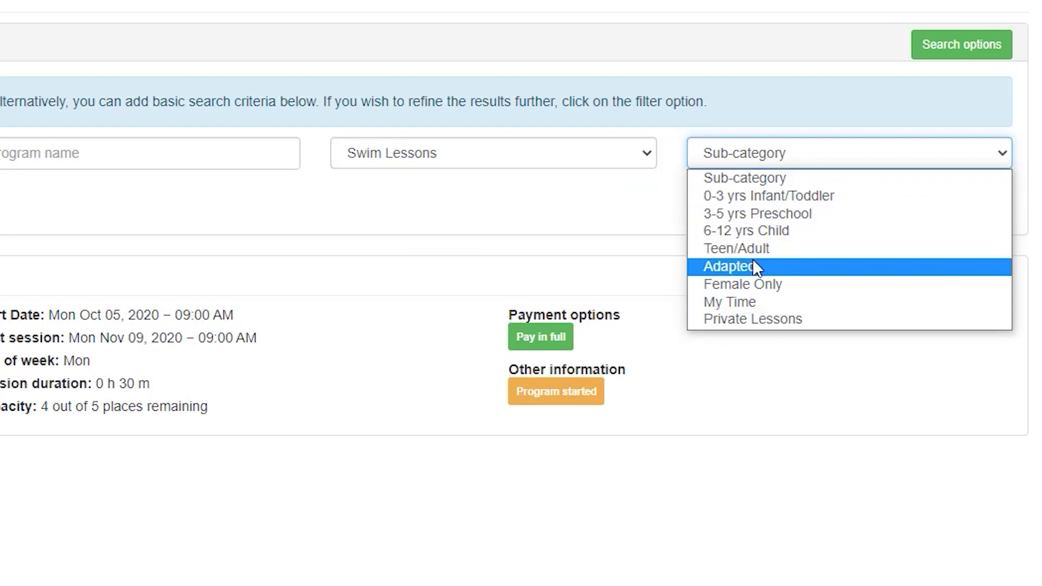
pyautogui.click(753, 228)
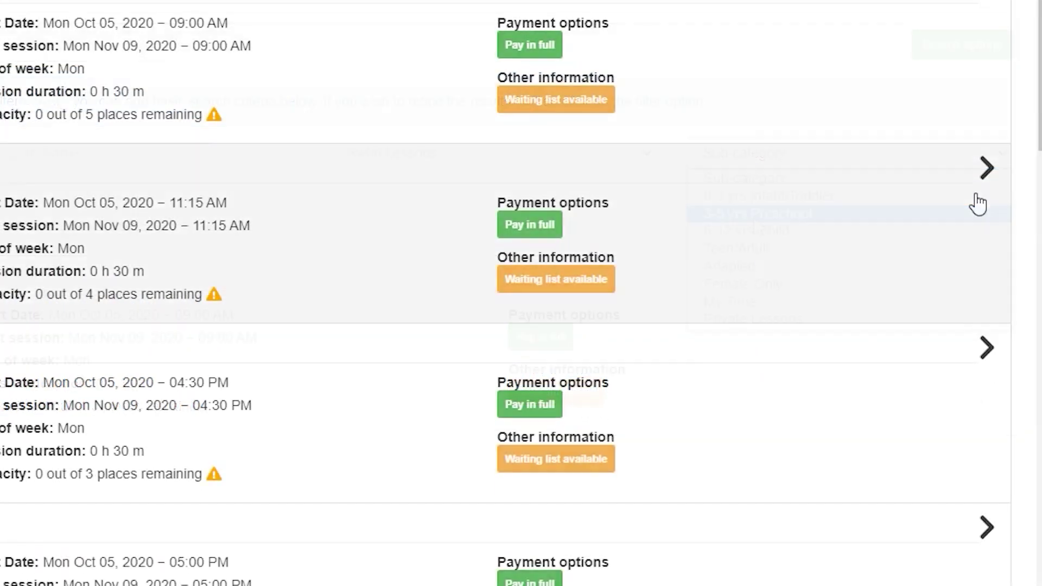
# Step: Review the Splash 1 details: $34.85, five Monday 5:00 PM sessions at SAM-Warm Pool
pyautogui.scroll(5, 972, 223)
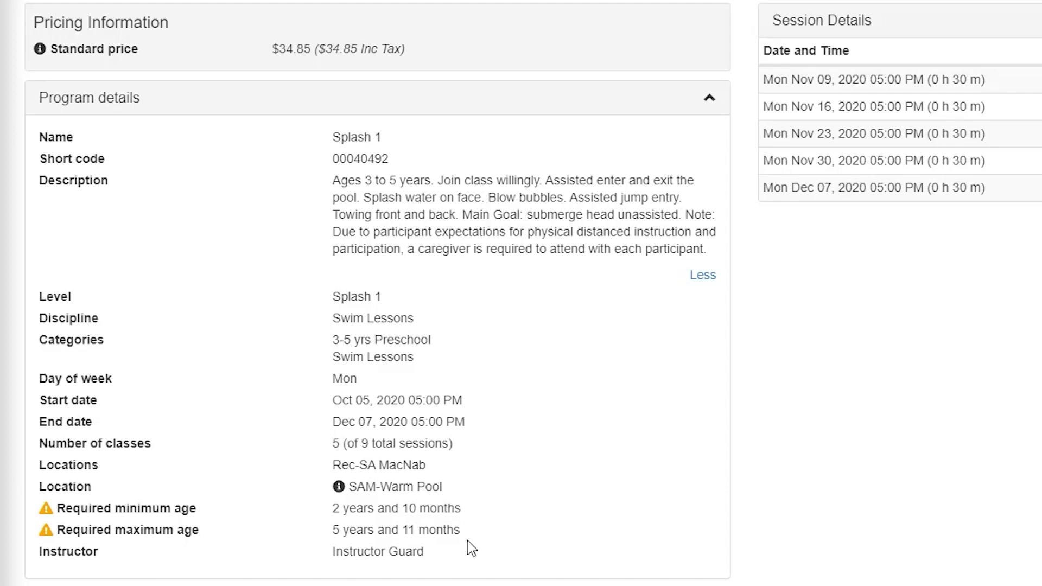
pyautogui.scroll(-5, 467, 540)
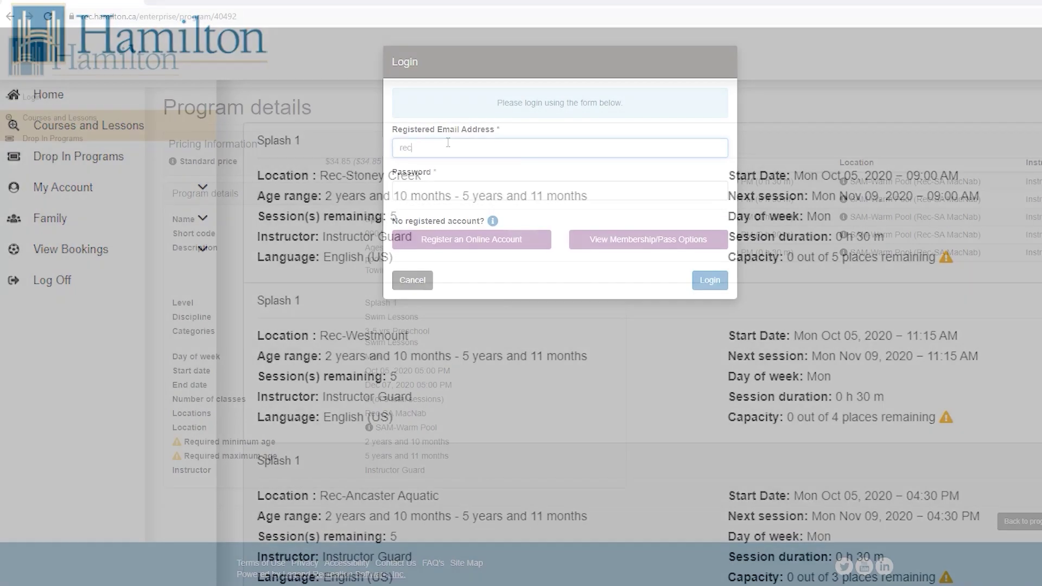
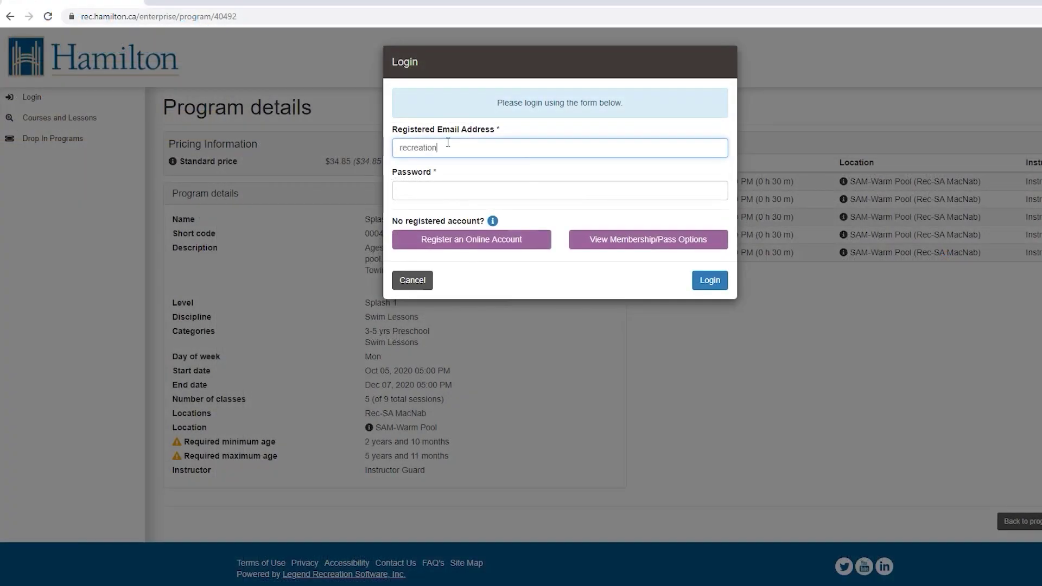
# Step: Log in to the recreation account with the account email and password
pyautogui.press('Tab')
pyautogui.write('***')
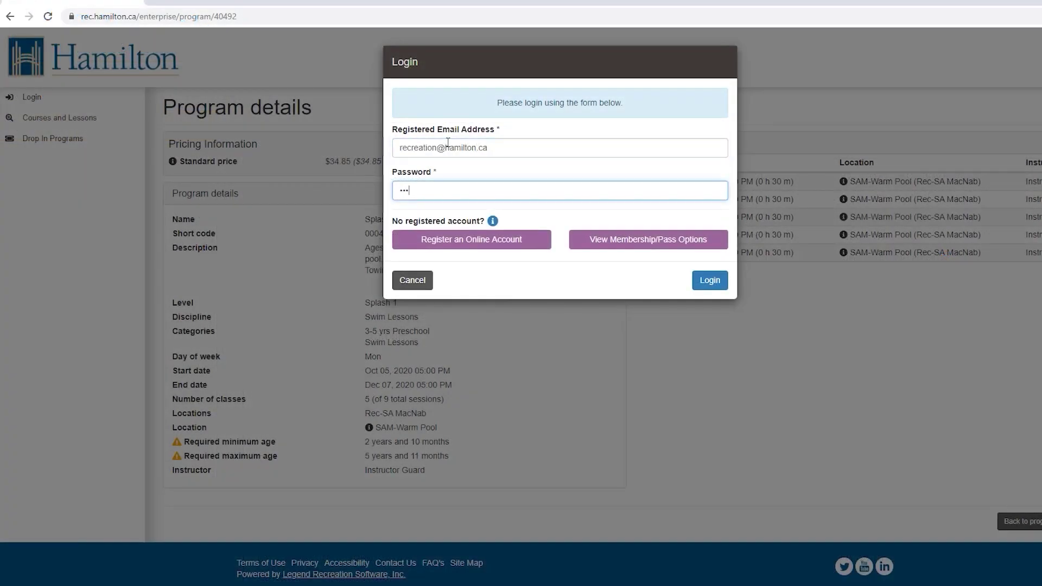
pyautogui.write('*********')
pyautogui.click(708, 280)
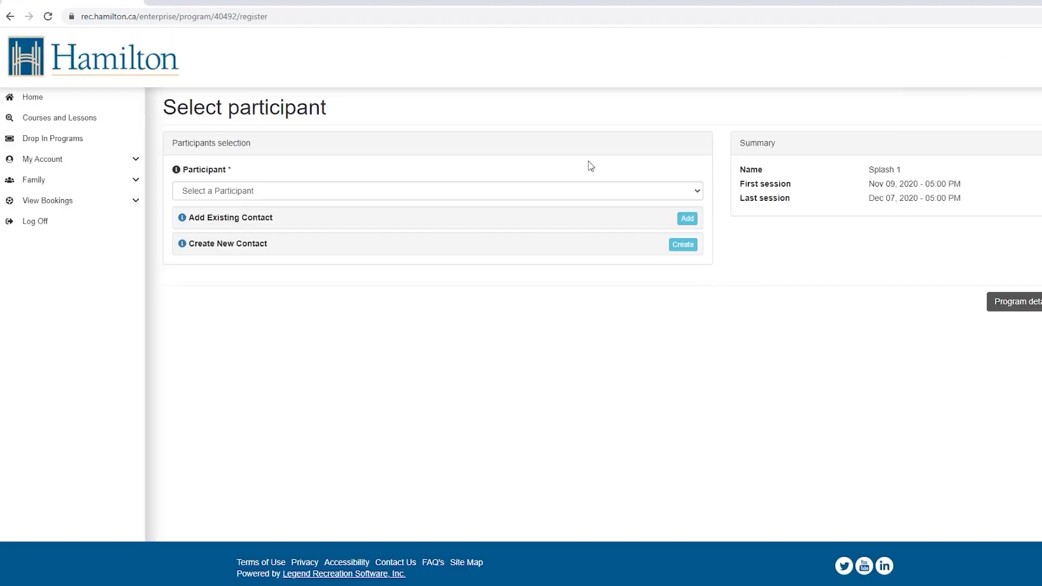
# Step: Choose the last participant, then return to the courses and lessons search
pyautogui.click(255, 196)
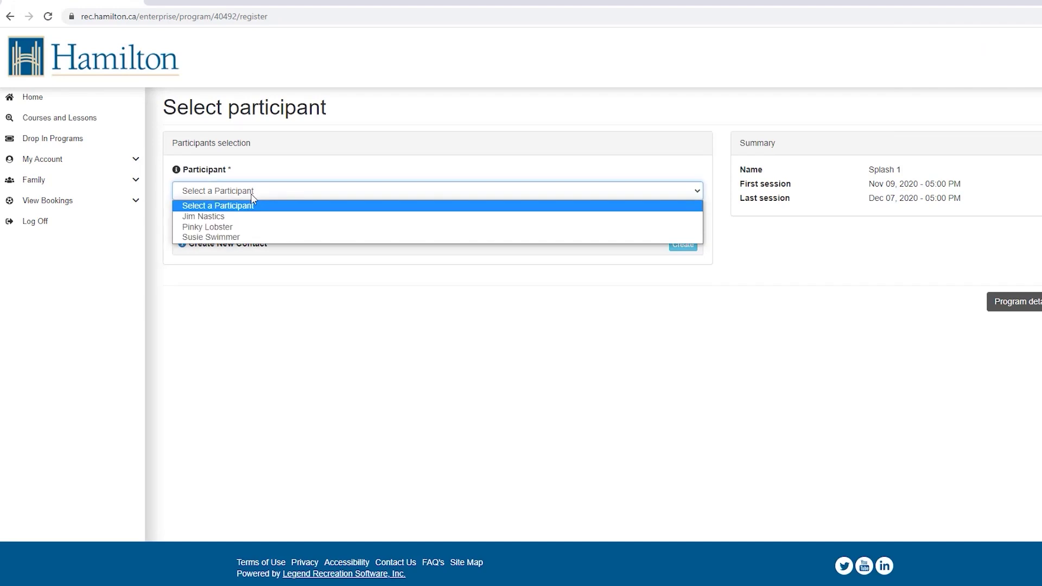
pyautogui.click(248, 236)
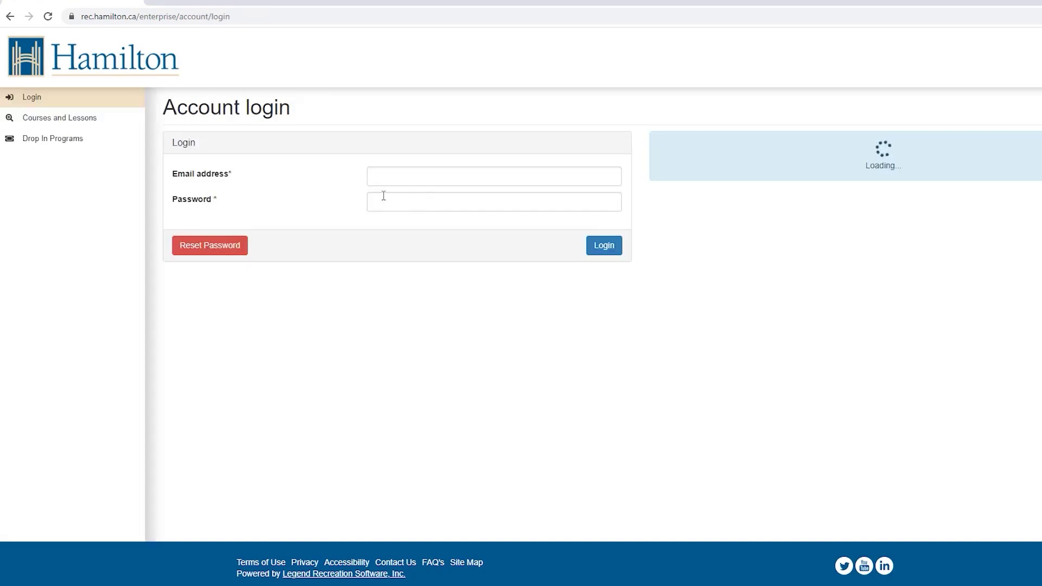
pyautogui.click(43, 118)
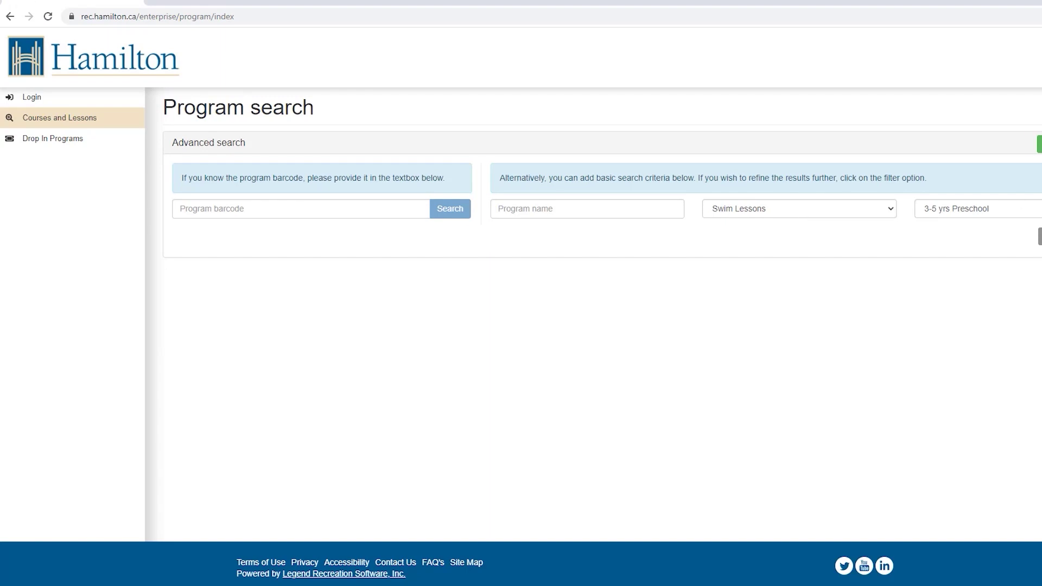
pyautogui.scroll(-3, 519, 477)
pyautogui.scroll(-2, 519, 476)
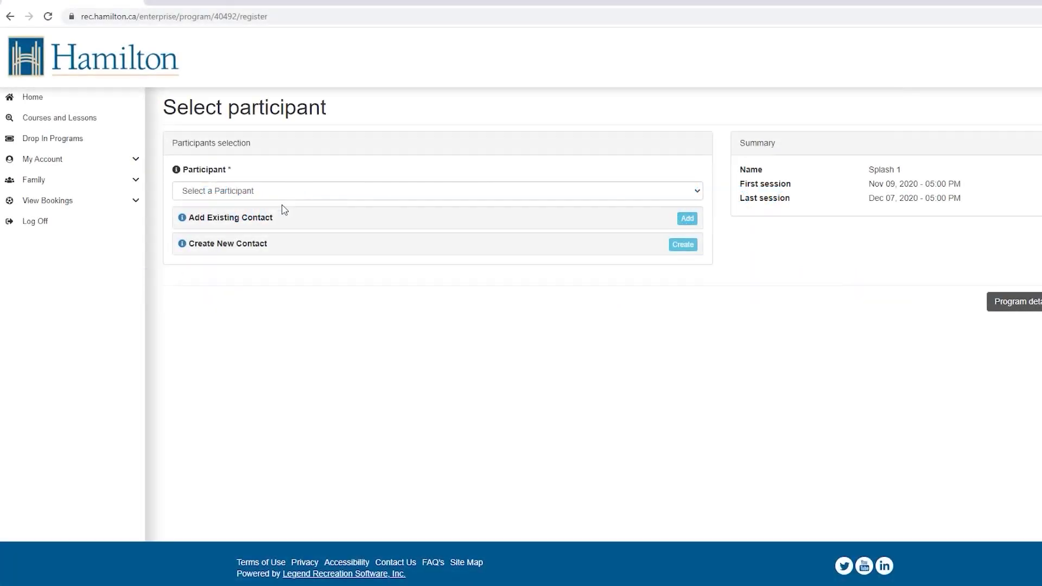
# Step: Select the last participant for Splash 1 and open the Add Existing Contact form
pyautogui.click(254, 193)
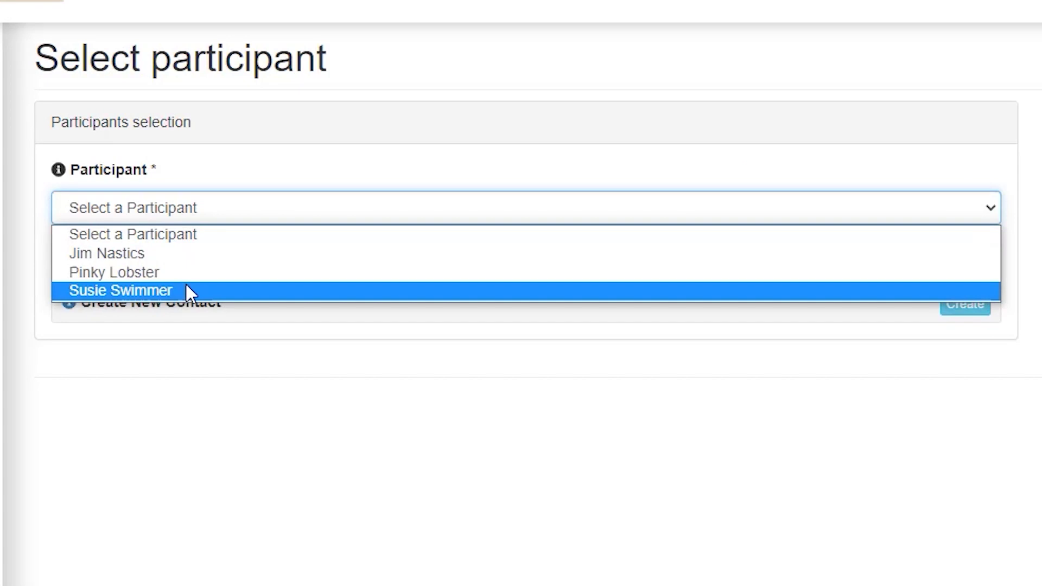
pyautogui.click(185, 288)
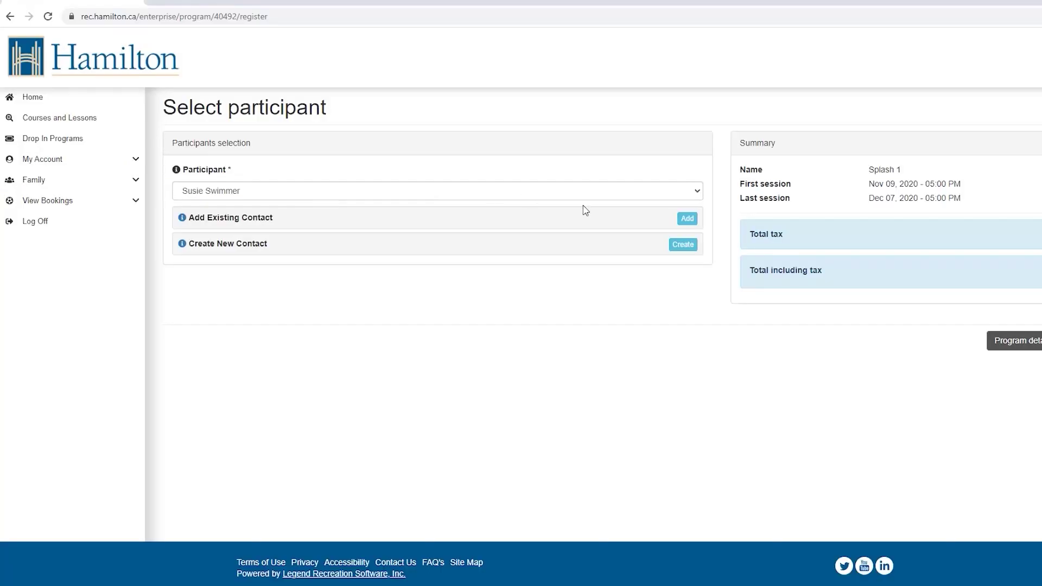
pyautogui.click(686, 223)
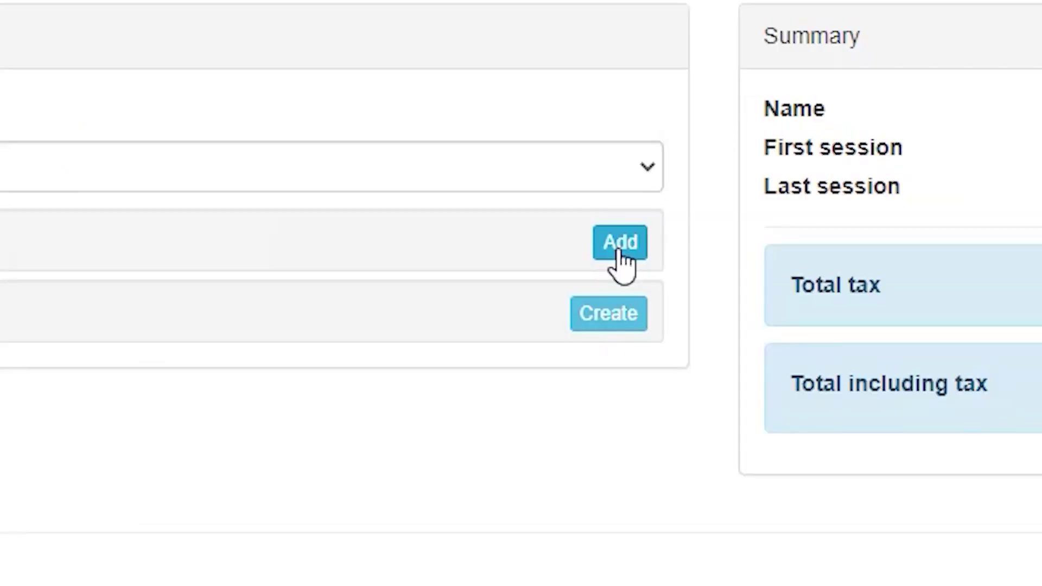
pyautogui.click(619, 251)
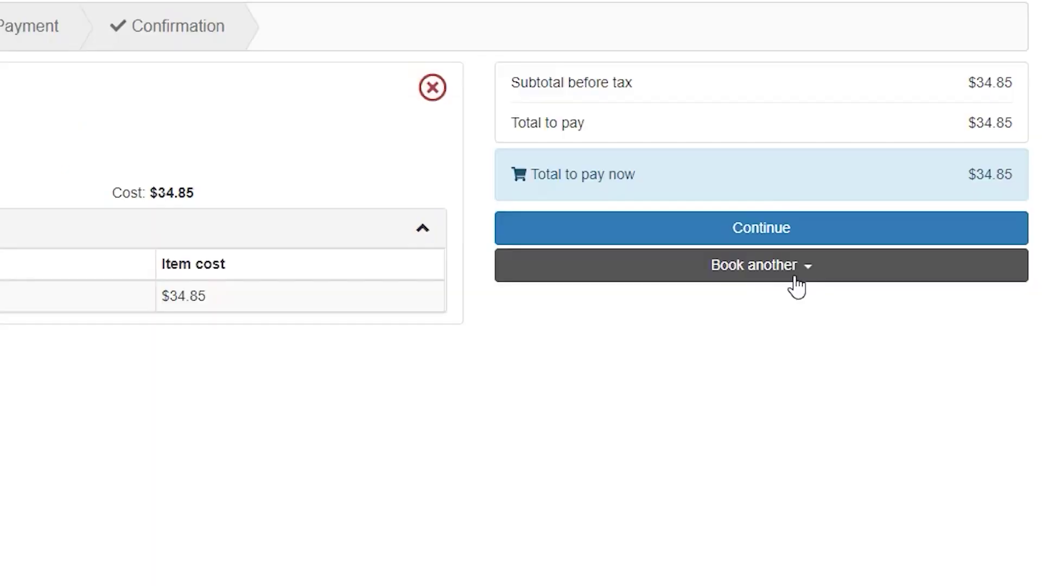
# Step: Try Book another > Search for program, then choose to remove Splash 1 from the cart
pyautogui.click(982, 290)
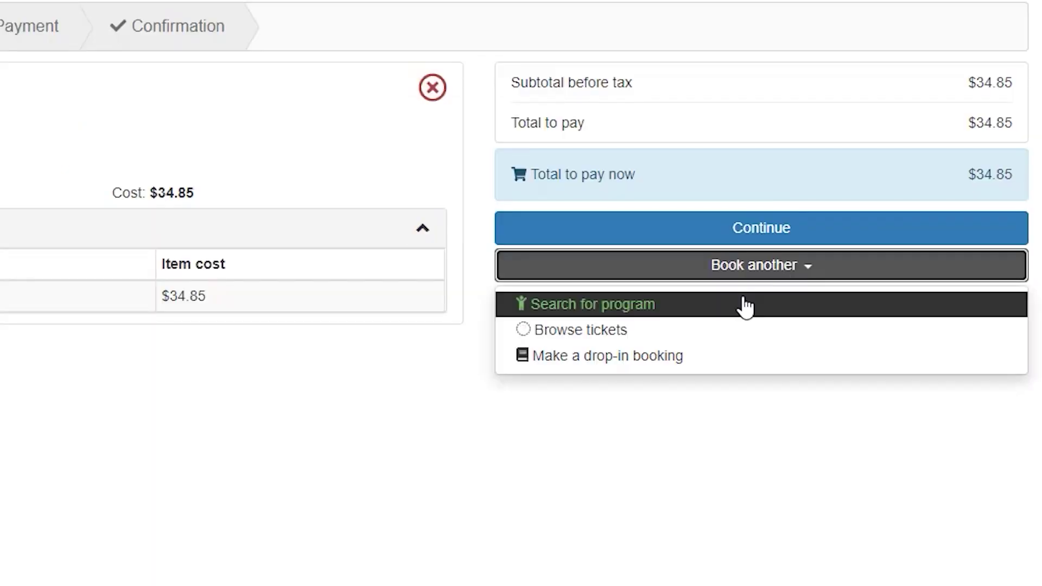
pyautogui.click(744, 305)
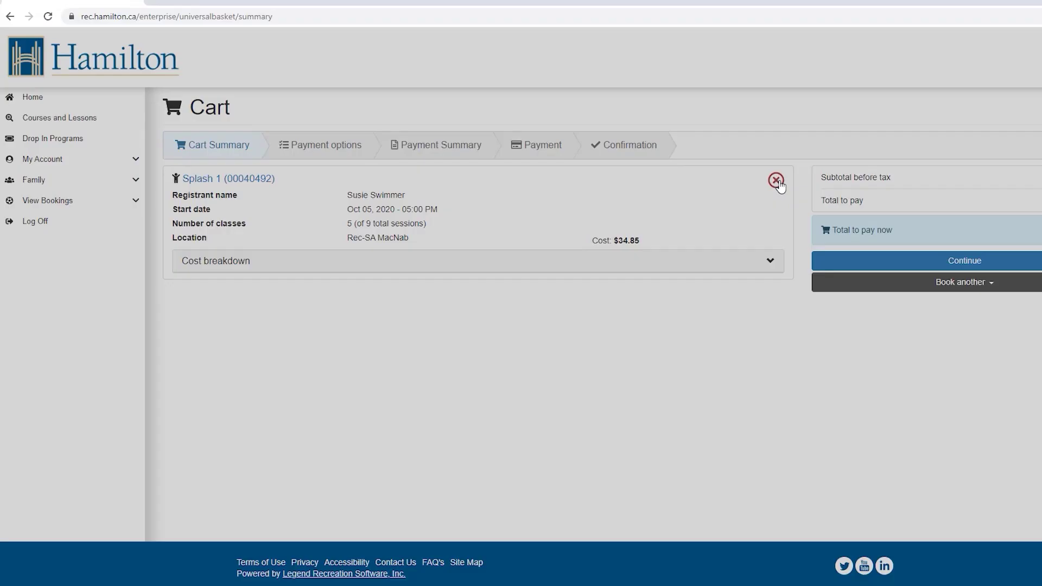
pyautogui.click(461, 129)
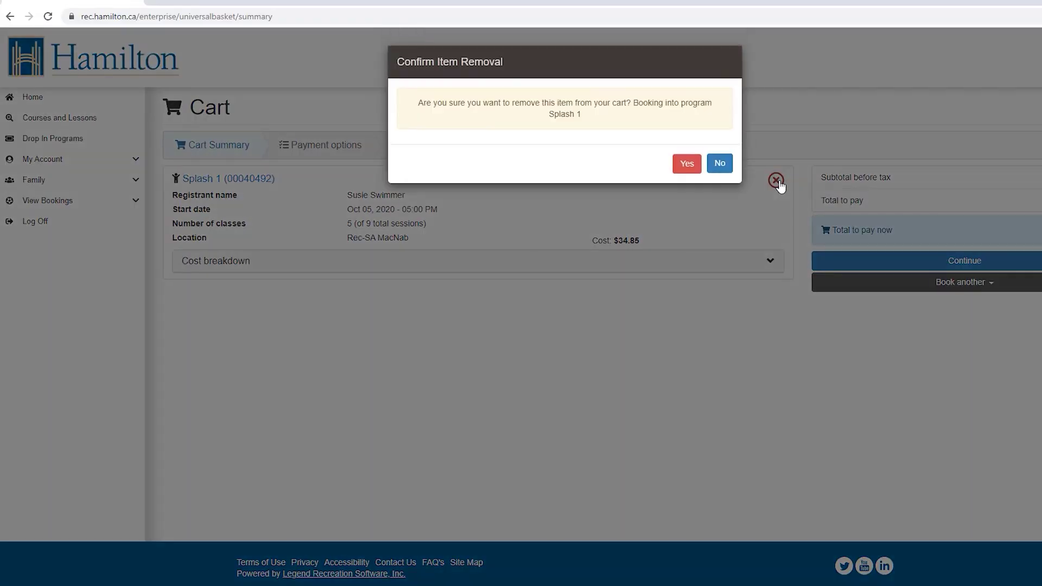
# Step: Keep Splash 1, accept the Terms & Conditions, and pay the $34.85 by card
pyautogui.click(685, 165)
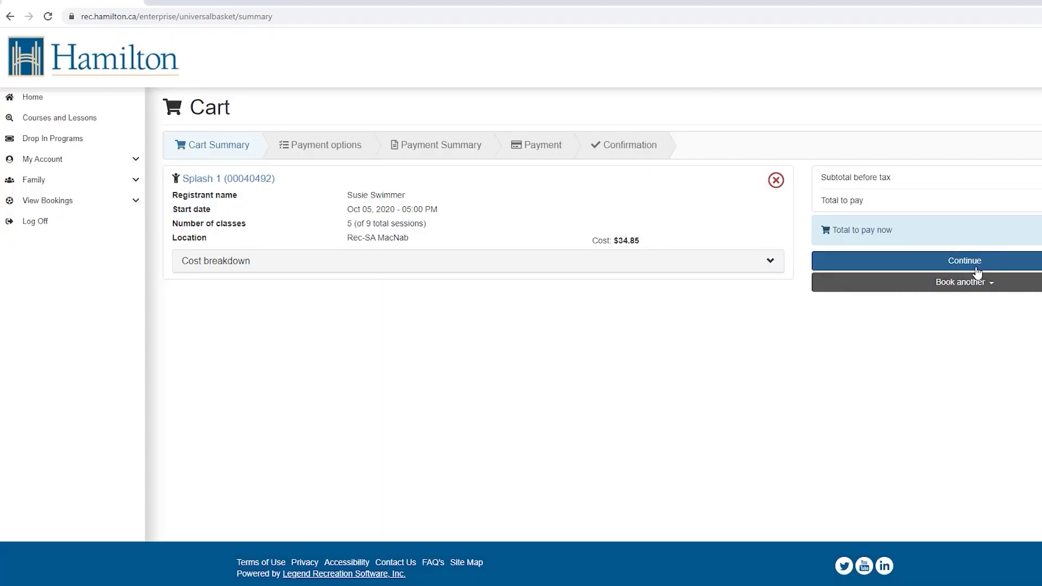
pyautogui.click(977, 271)
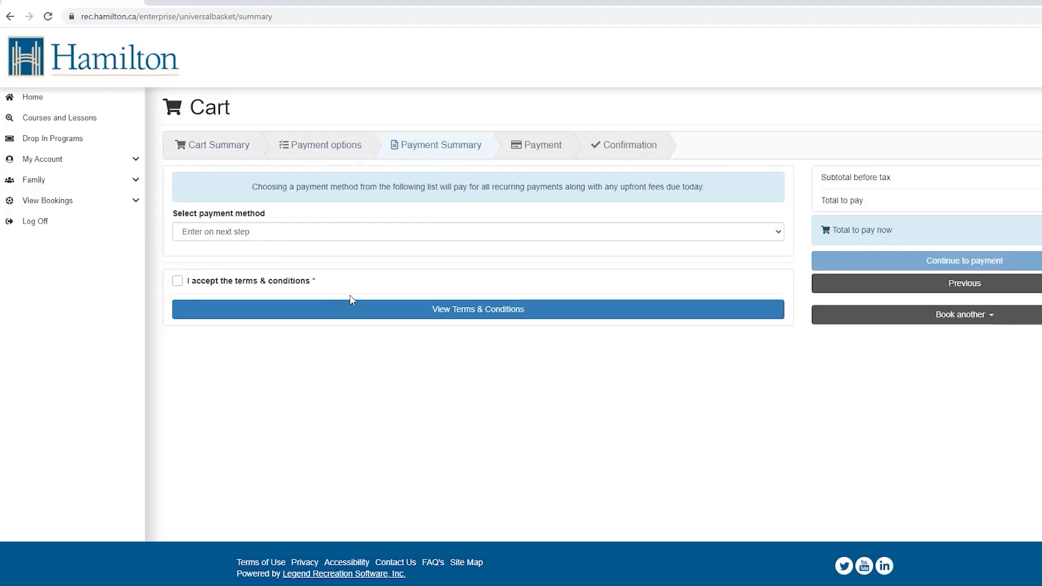
pyautogui.click(362, 309)
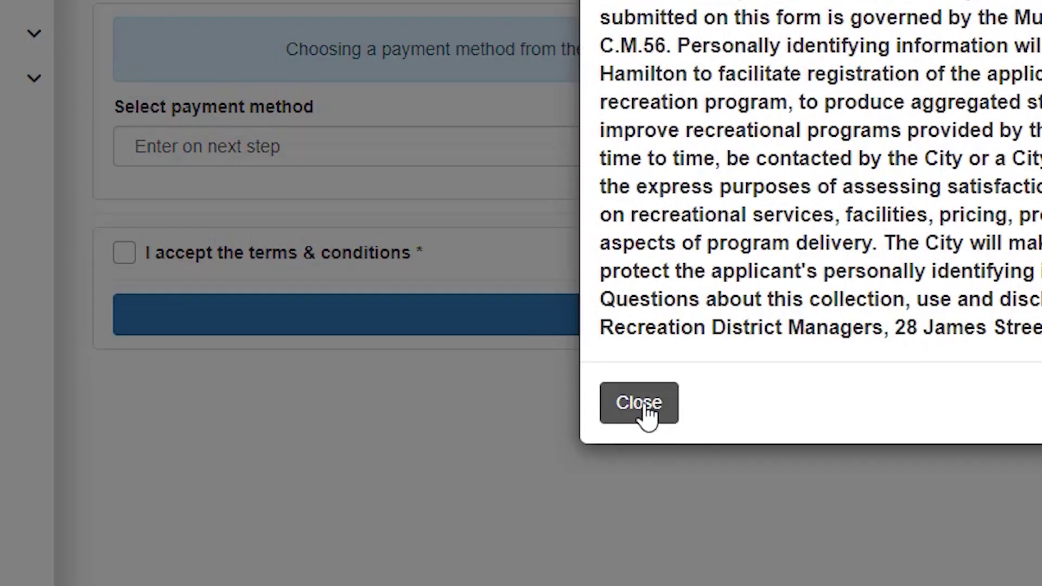
pyautogui.click(418, 353)
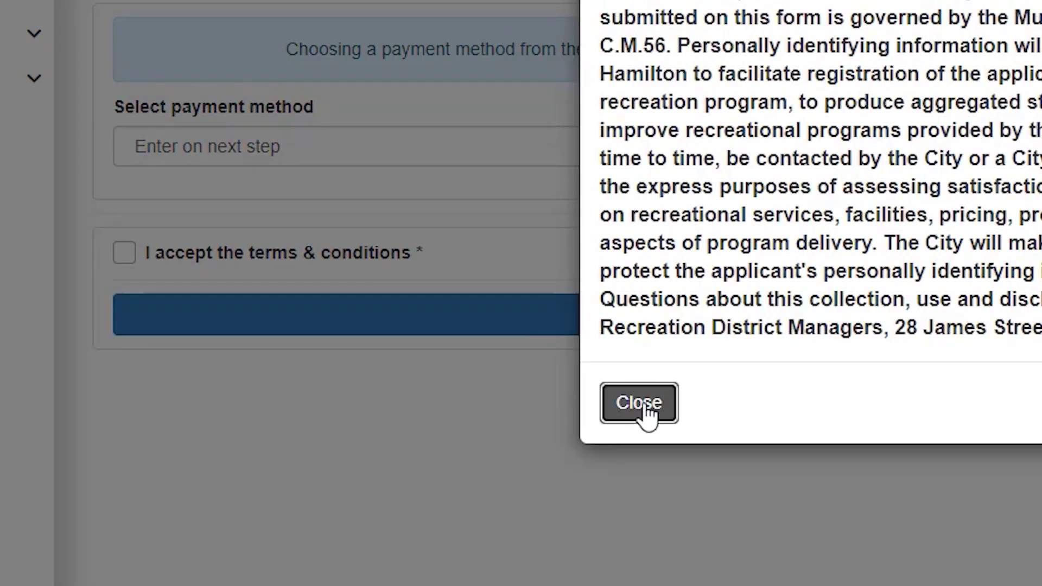
pyautogui.click(123, 253)
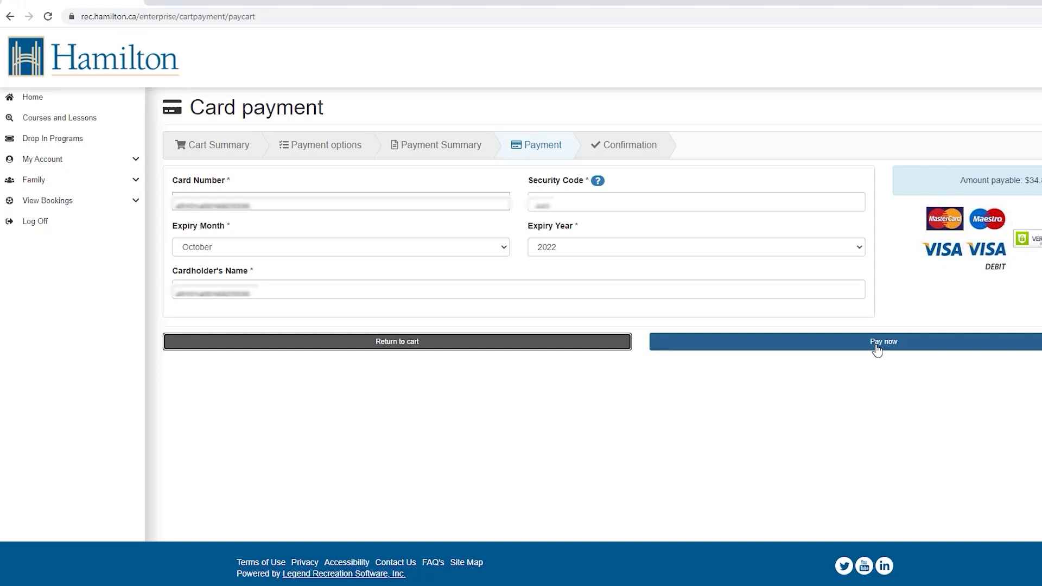
pyautogui.click(878, 347)
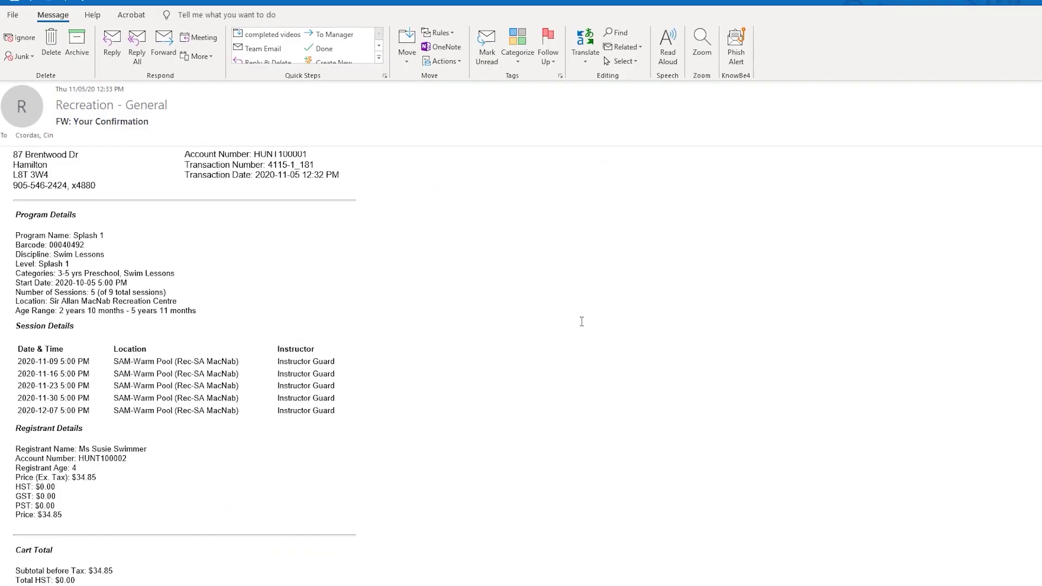
# Step: Scroll the Splash 1 confirmation email through session dates to the $34.85 total
pyautogui.scroll(-3, 581, 322)
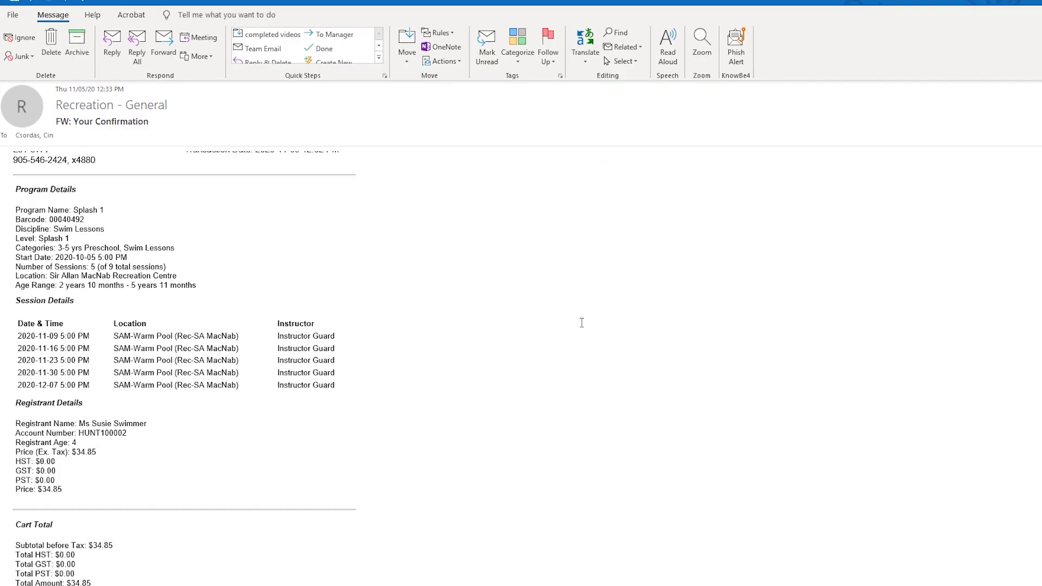